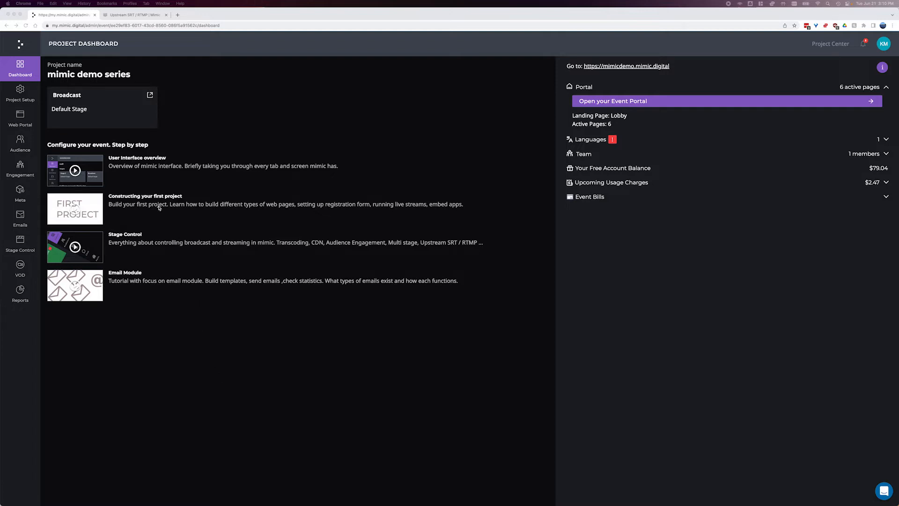
Review the rendition options, resolution table and encoder settings in the Upstream SRT / RTMP help article.
{"action": "left_click", "coordinate": [137, 17]}
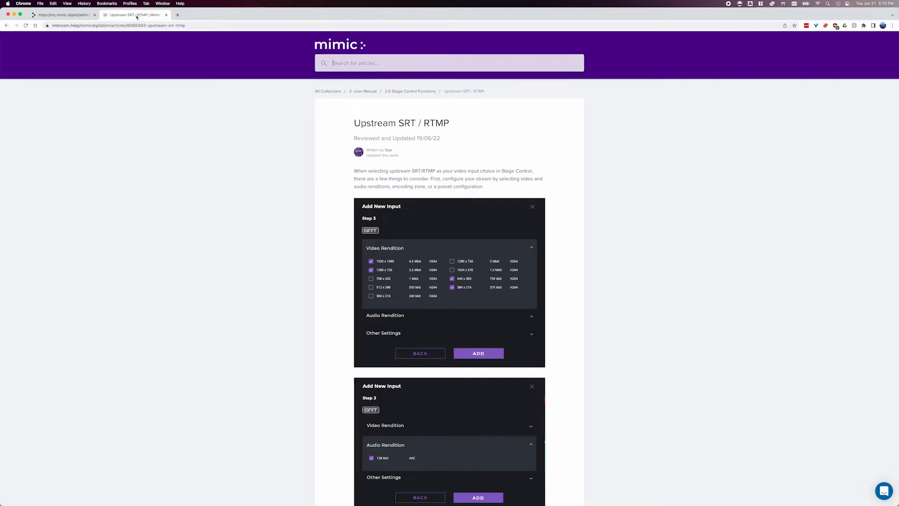
{"action": "scroll", "coordinate": [262, 334], "scroll_direction": "down", "scroll_amount": 2}
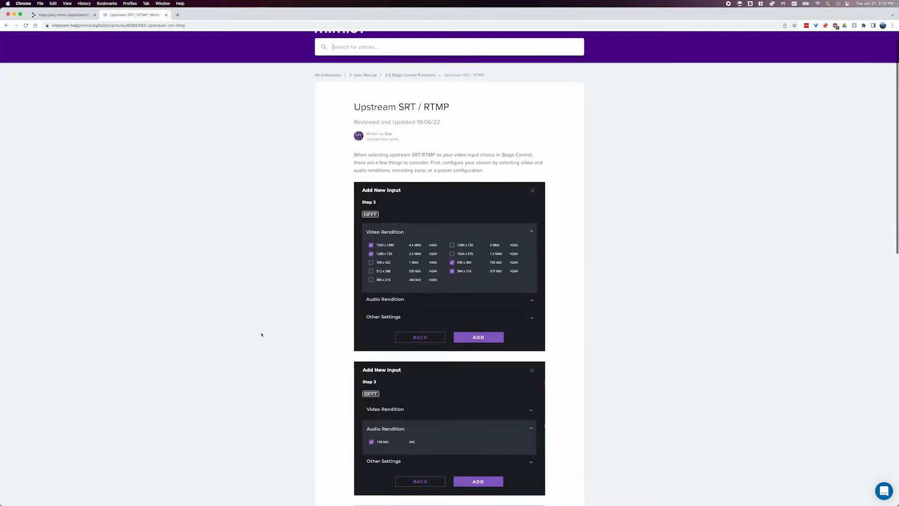
{"action": "scroll", "coordinate": [261, 334], "scroll_direction": "down", "scroll_amount": 5}
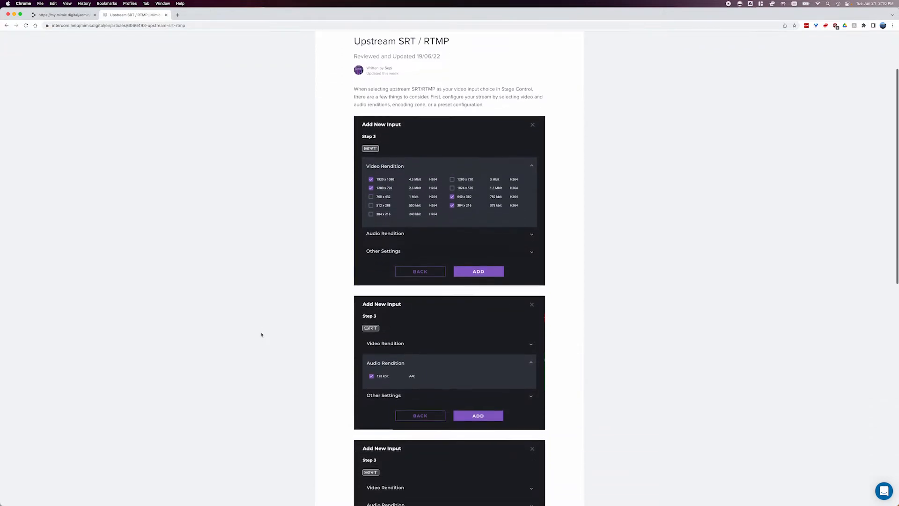
{"action": "scroll", "coordinate": [261, 335], "scroll_direction": "down", "scroll_amount": 10}
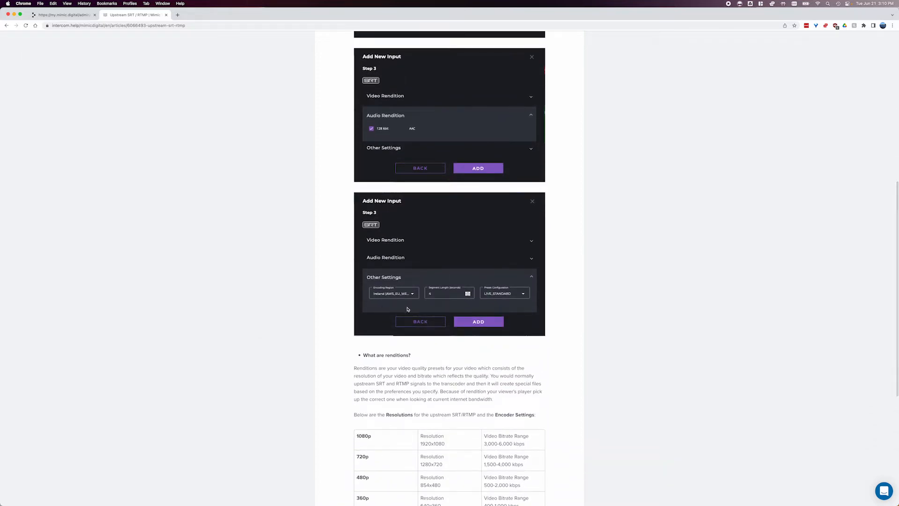
{"action": "scroll", "coordinate": [415, 384], "scroll_direction": "down", "scroll_amount": 7}
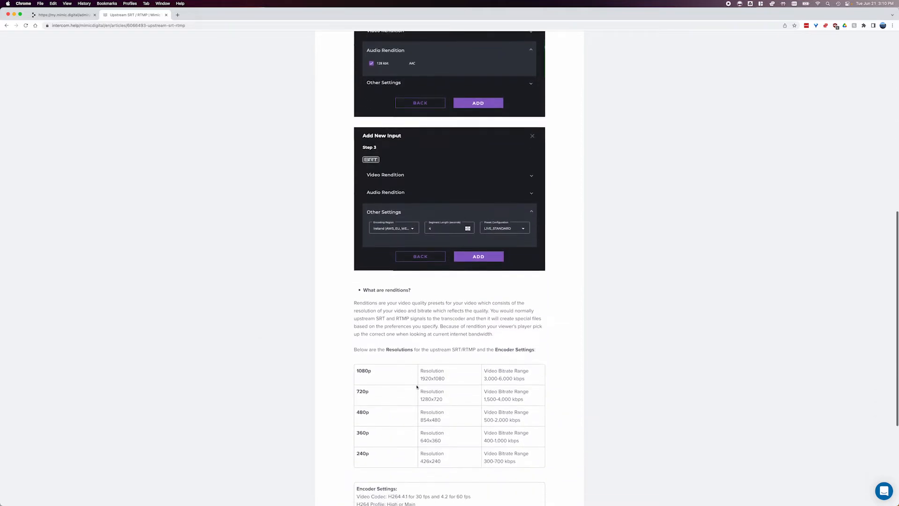
{"action": "scroll", "coordinate": [417, 387], "scroll_direction": "down", "scroll_amount": 2}
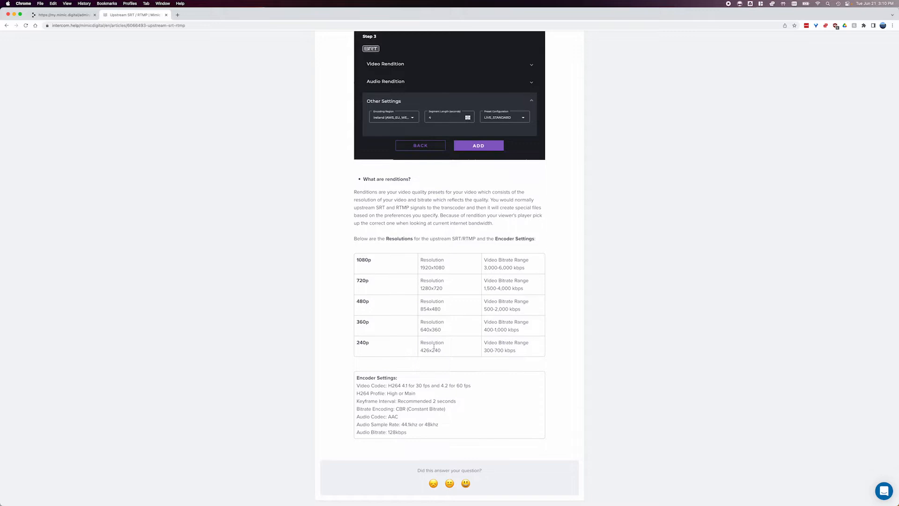
{"action": "scroll", "coordinate": [433, 346], "scroll_direction": "up", "scroll_amount": 8}
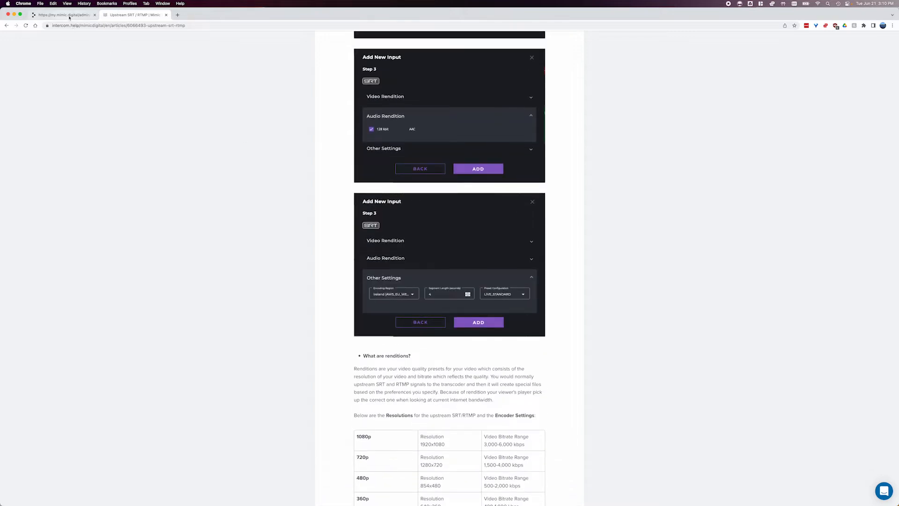
Return to the mimic demo series project and open the Broadcast stage in Stage Control.
{"action": "left_click", "coordinate": [69, 15]}
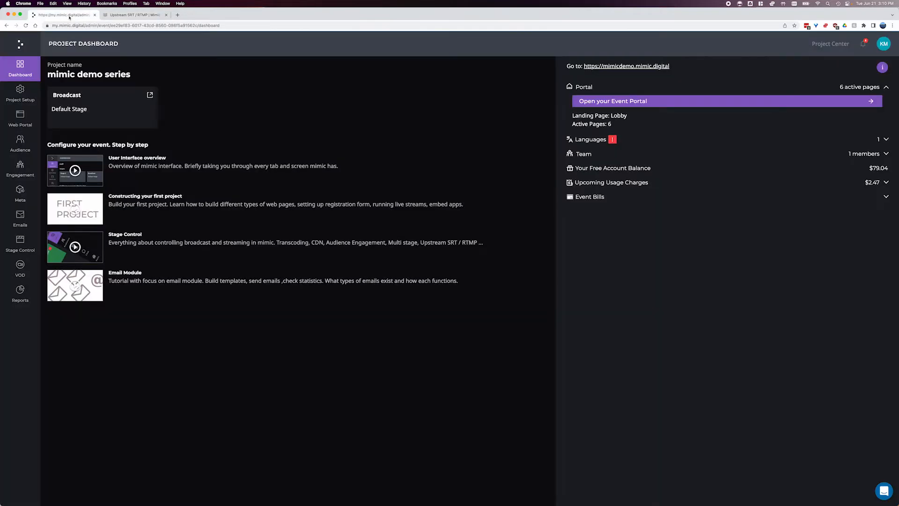
{"action": "left_click", "coordinate": [20, 246]}
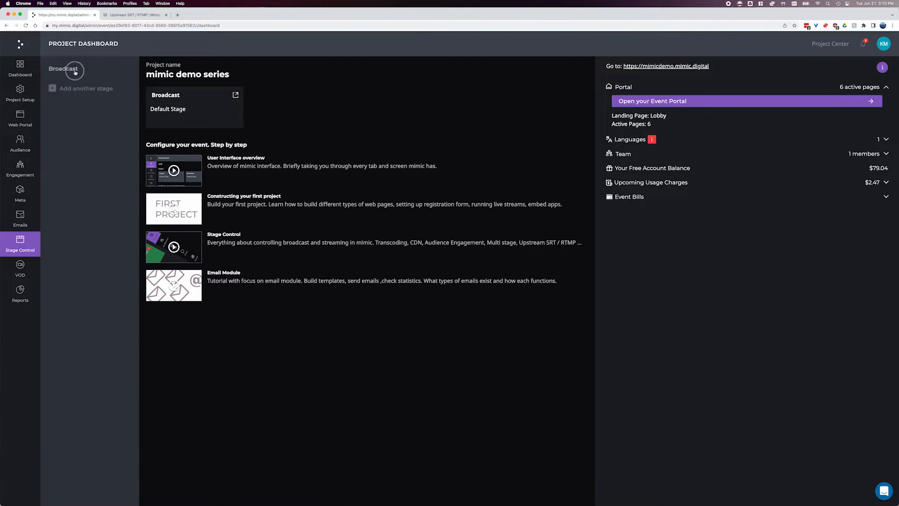
{"action": "left_click", "coordinate": [70, 69]}
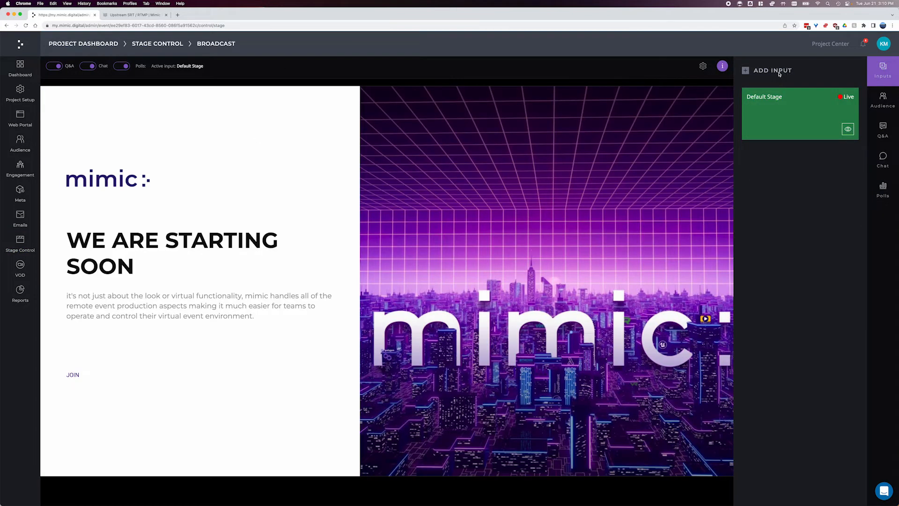
Start a new RTMP input named Test in Testing RTMP mode and continue to its rendition settings.
{"action": "left_click", "coordinate": [779, 73]}
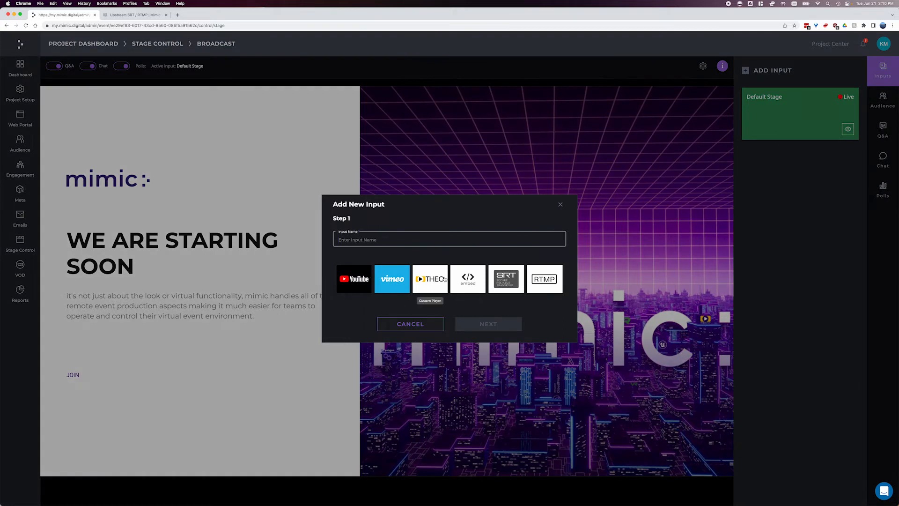
{"action": "left_click", "coordinate": [557, 280]}
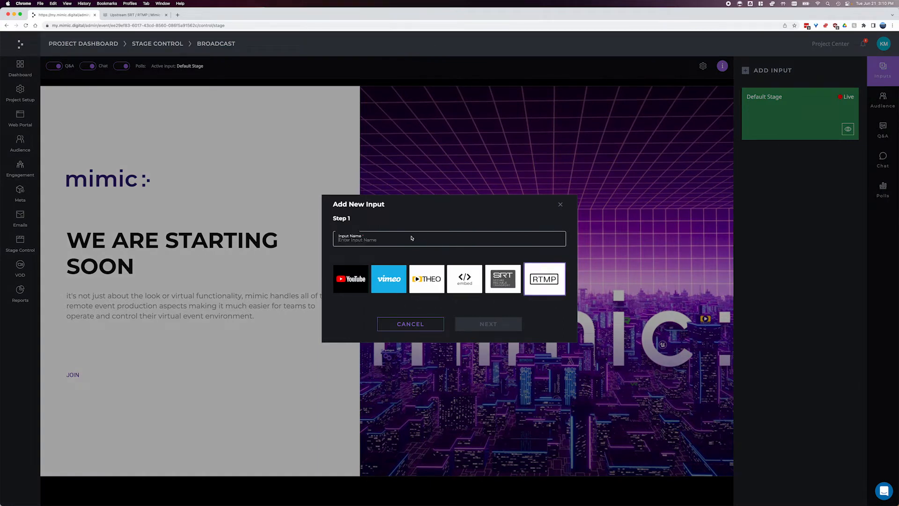
{"action": "type", "text": "Test"}
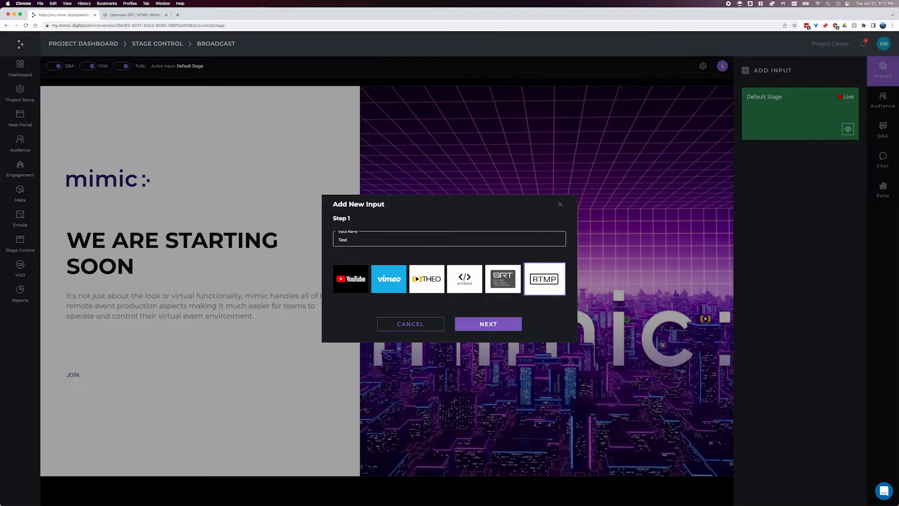
{"action": "left_click", "coordinate": [480, 324]}
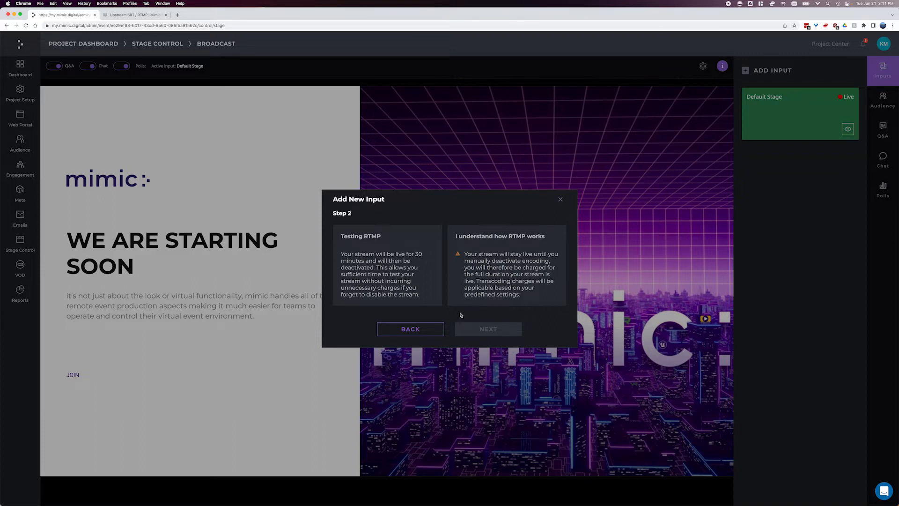
{"action": "left_click", "coordinate": [398, 288]}
{"action": "left_click", "coordinate": [488, 329]}
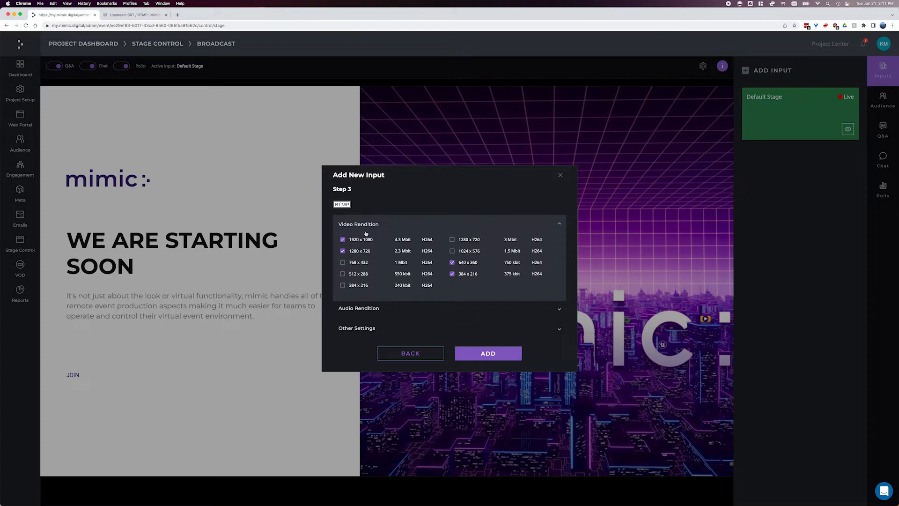
Set the encoding region to Mumbai (AWS_AP_SOUTH_1) with the LIVE_STANDARD preset configuration, and add the input.
{"action": "left_click", "coordinate": [367, 329]}
{"action": "left_click", "coordinate": [364, 304]}
{"action": "scroll", "coordinate": [365, 307], "scroll_direction": "down", "scroll_amount": 2}
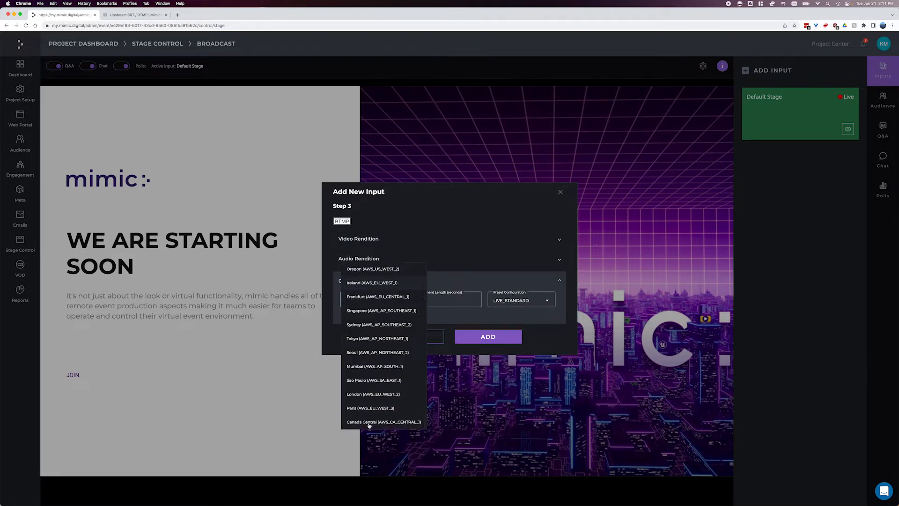
{"action": "left_click", "coordinate": [367, 366]}
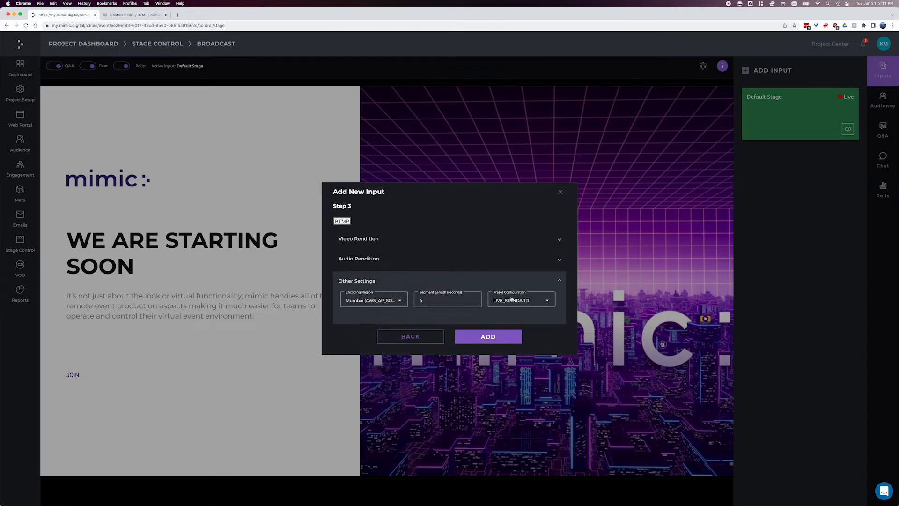
{"action": "left_click", "coordinate": [521, 302]}
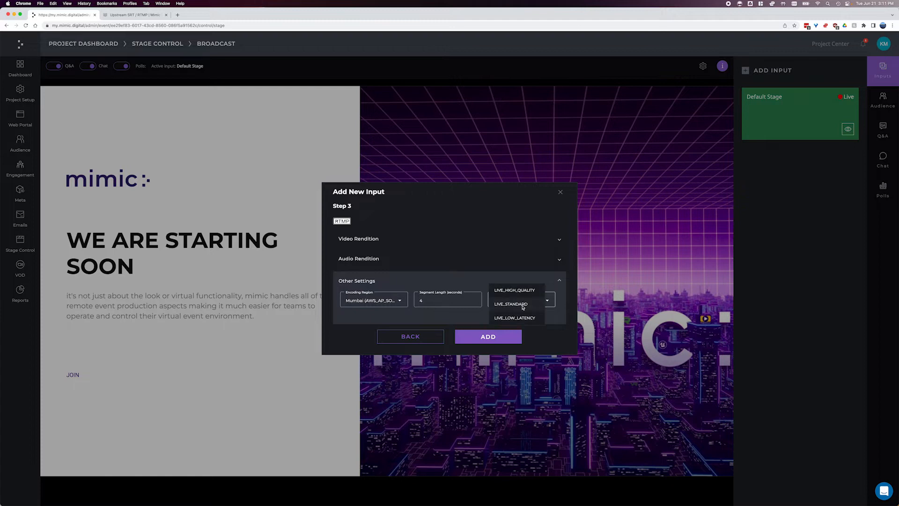
{"action": "left_click", "coordinate": [523, 305]}
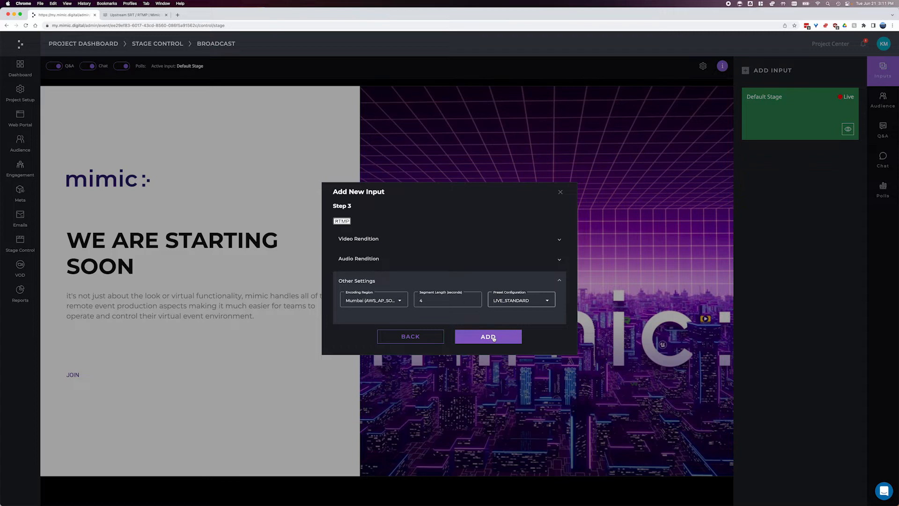
{"action": "left_click", "coordinate": [492, 337]}
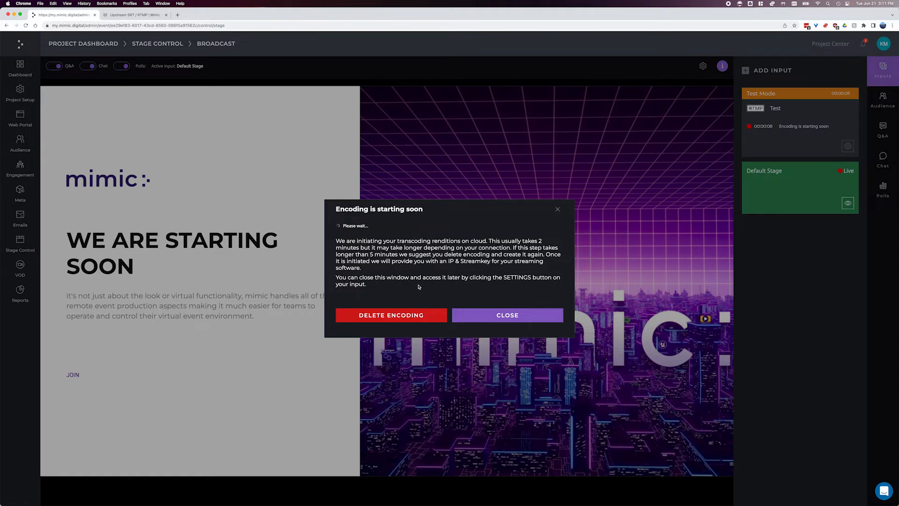
Dismiss the encoding notice, reopen it from the Test input's settings, and close it again.
{"action": "left_click", "coordinate": [498, 312]}
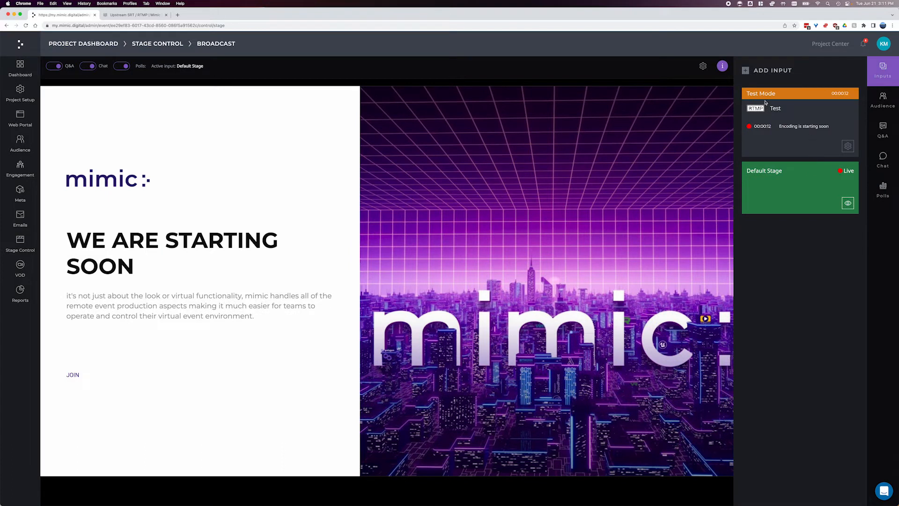
{"action": "left_click", "coordinate": [848, 146]}
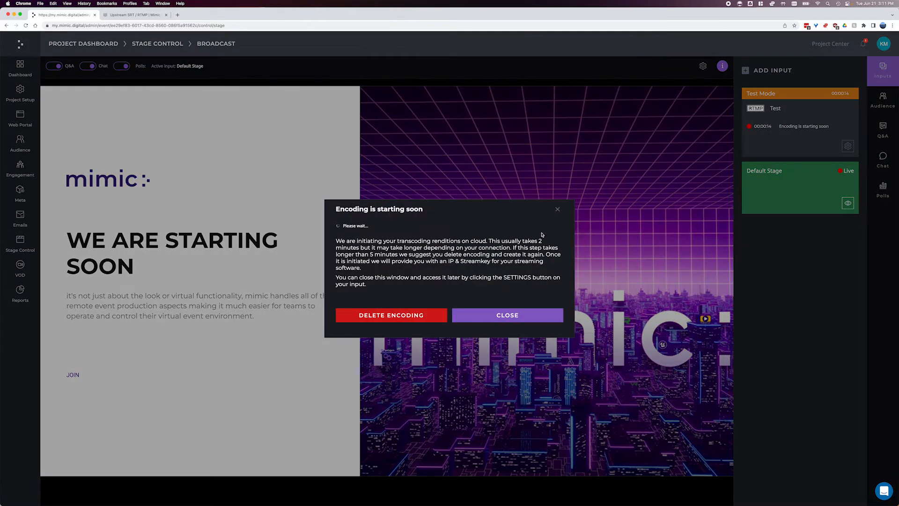
{"action": "left_click", "coordinate": [557, 209]}
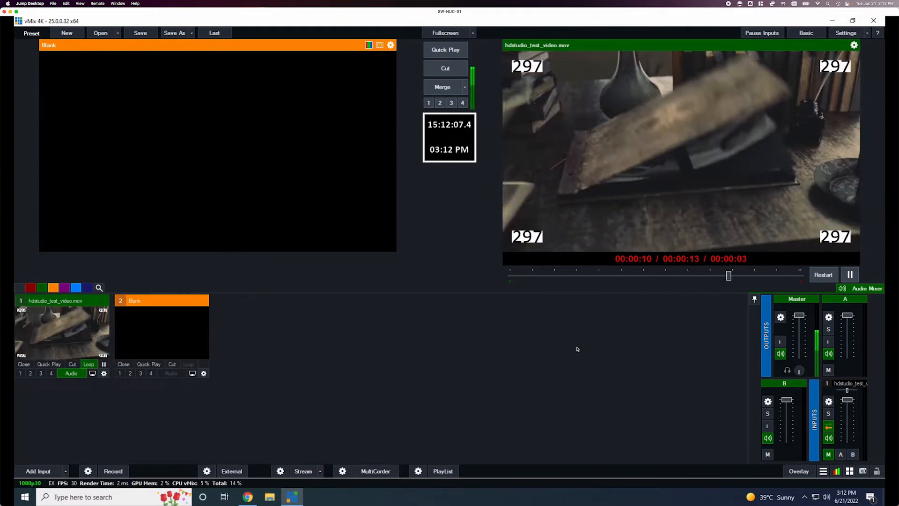
Switch to vMix and clear the URL and stream key of stream 1 in the streaming settings.
{"action": "left_click", "coordinate": [281, 471]}
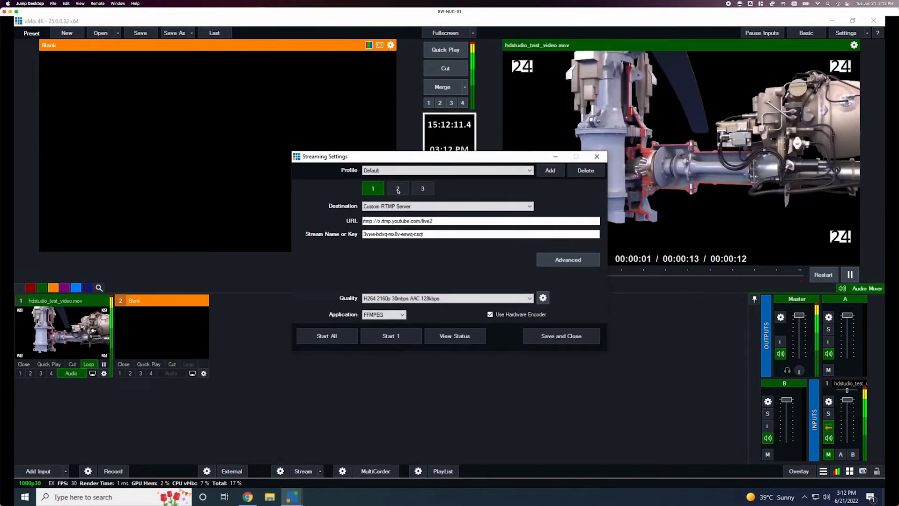
{"action": "double_click", "coordinate": [397, 221]}
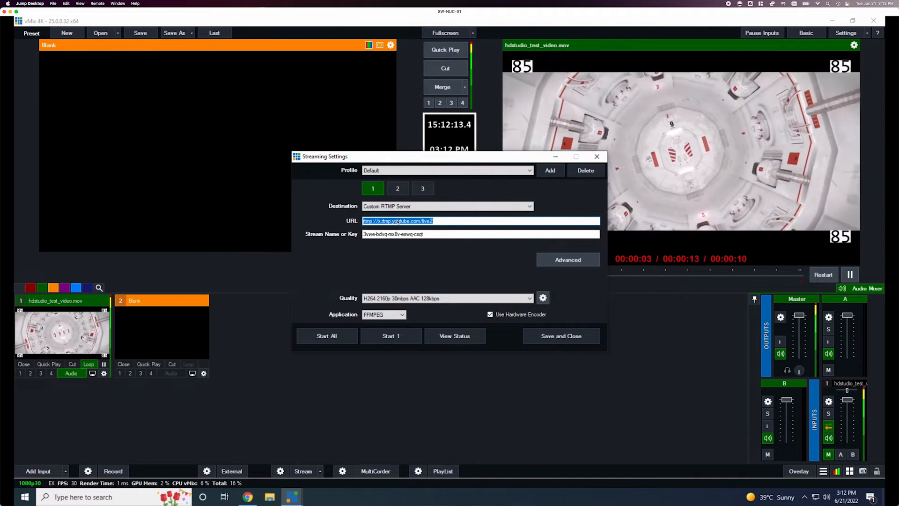
{"action": "key", "text": "BackSpace"}
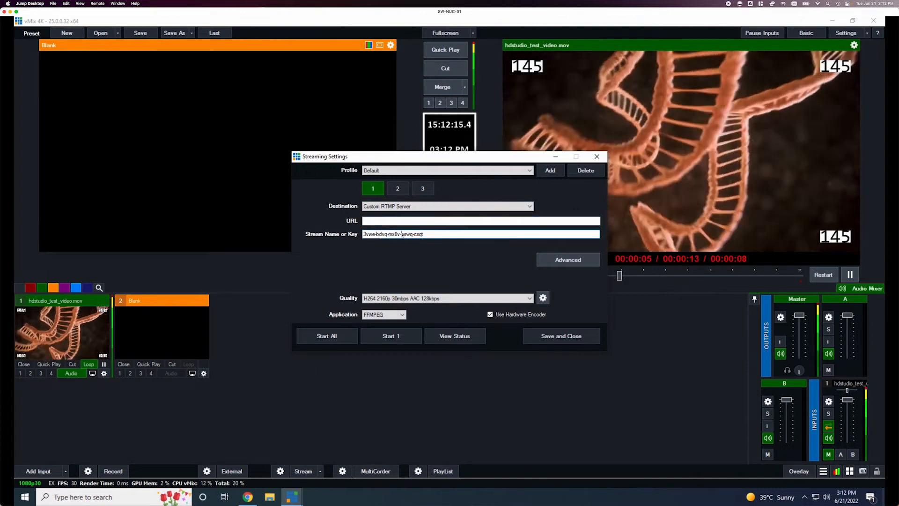
{"action": "left_click_drag", "start_coordinate": [434, 234], "coordinate": [357, 233]}
{"action": "key", "text": "BackSpace"}
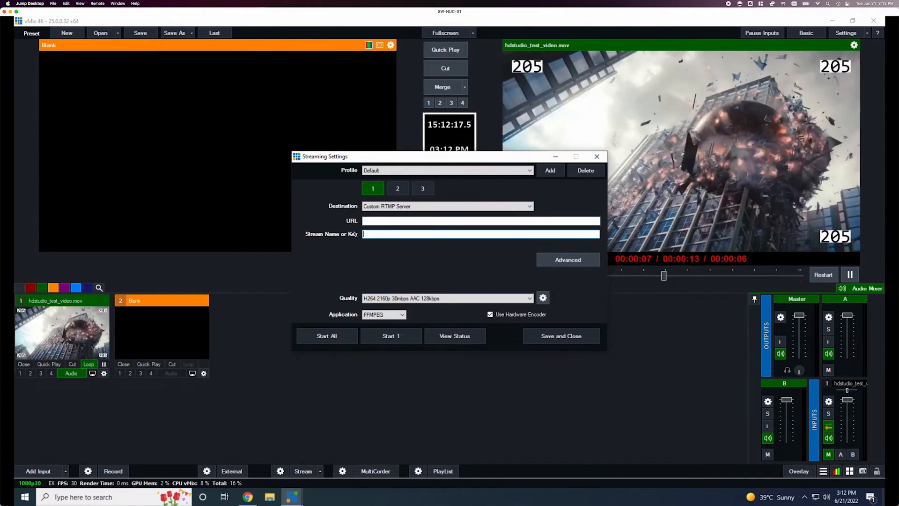
Set the streaming quality to H264 1080p 6mbps AAC 128kbps and change its video profile to Main.
{"action": "left_click", "coordinate": [424, 298]}
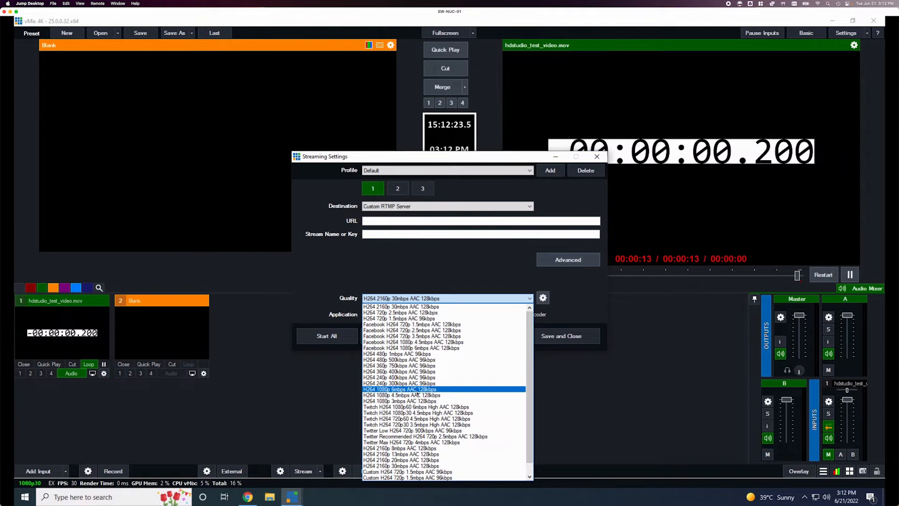
{"action": "left_click", "coordinate": [417, 390]}
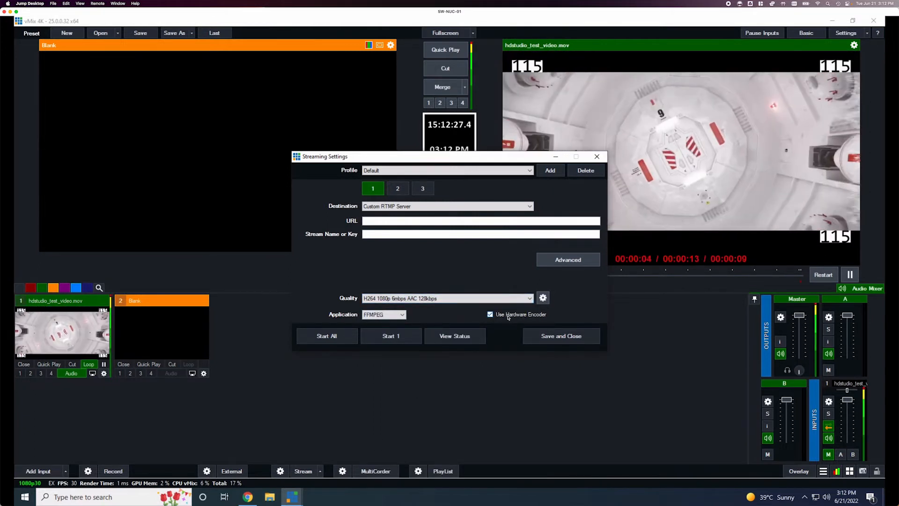
{"action": "left_click", "coordinate": [542, 298]}
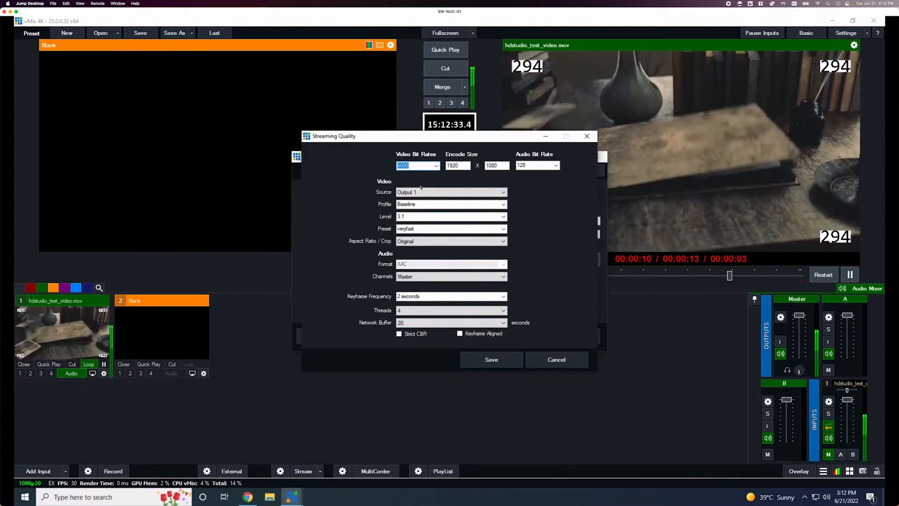
{"action": "left_click", "coordinate": [462, 204]}
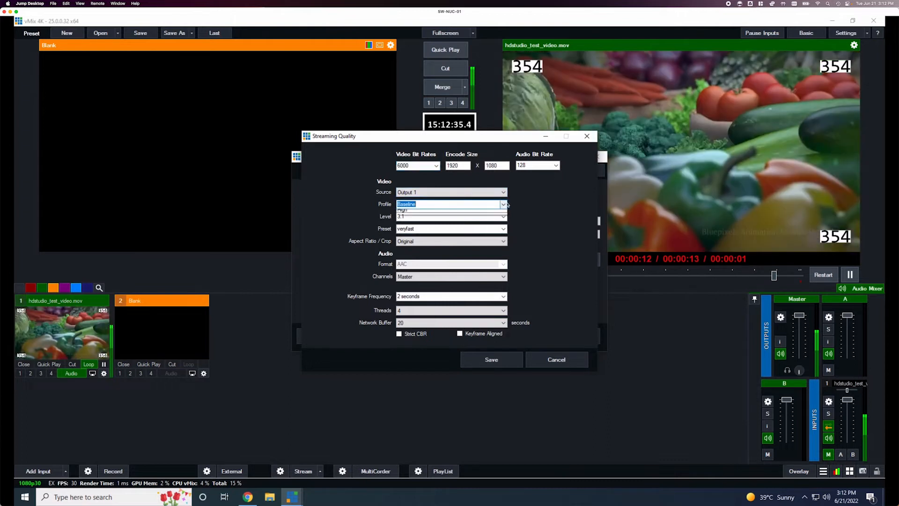
{"action": "left_click", "coordinate": [503, 204]}
{"action": "left_click", "coordinate": [456, 220]}
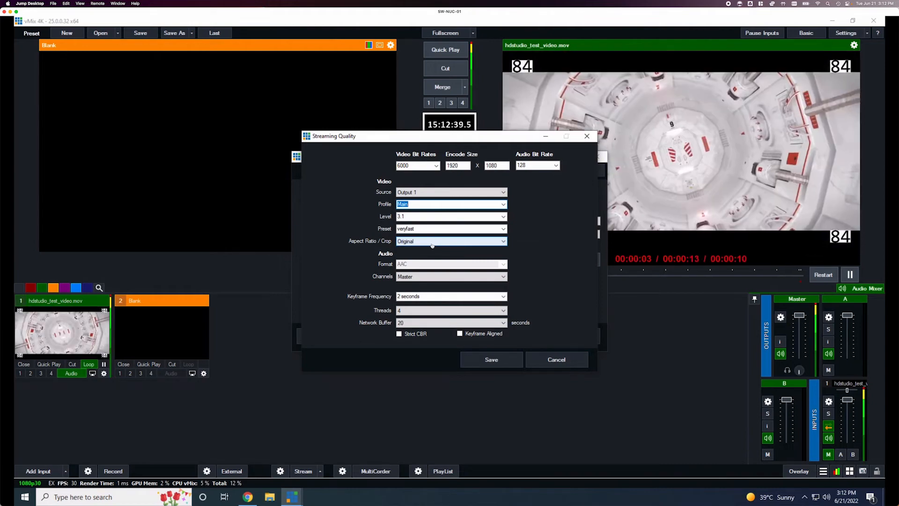
Check the recommended encoder settings in the Upstream SRT / RTMP help article in Chrome, and return to vMix.
{"action": "key", "text": "super+Tab"}
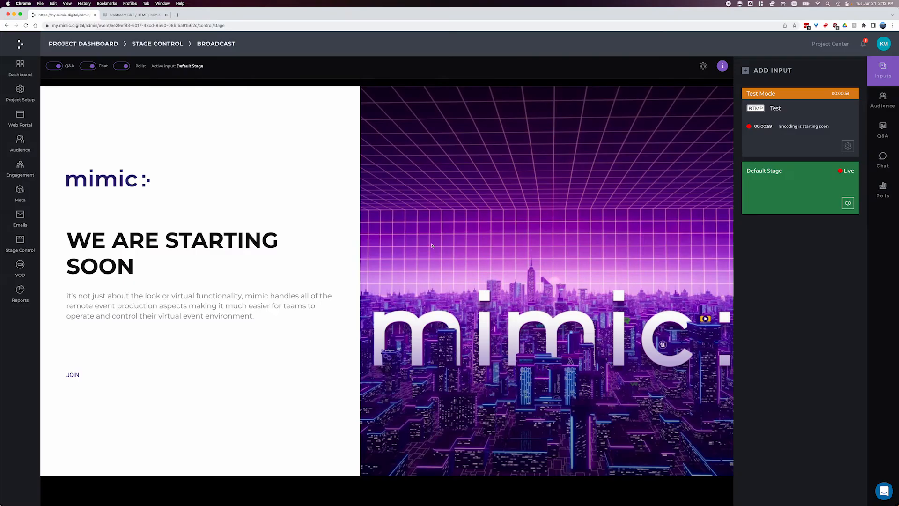
{"action": "left_click", "coordinate": [139, 14]}
{"action": "scroll", "coordinate": [417, 361], "scroll_direction": "down", "scroll_amount": 5}
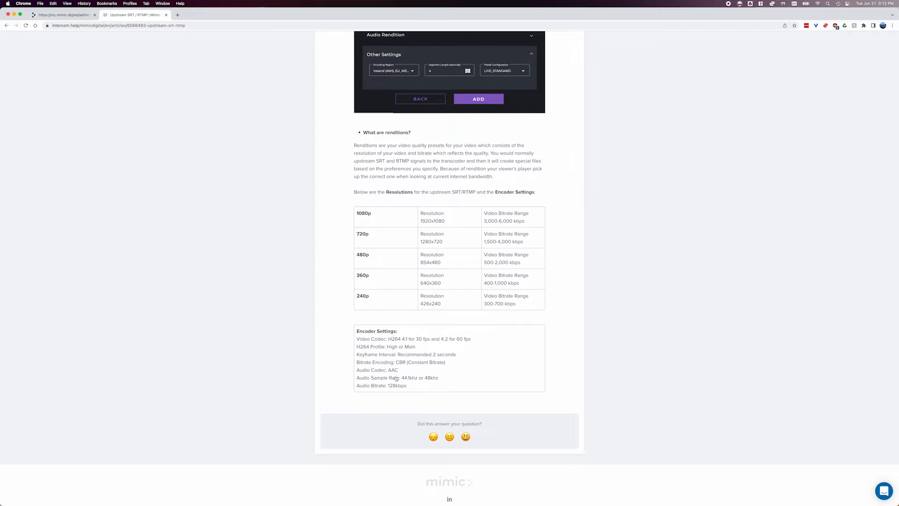
{"action": "key", "text": "super+Tab"}
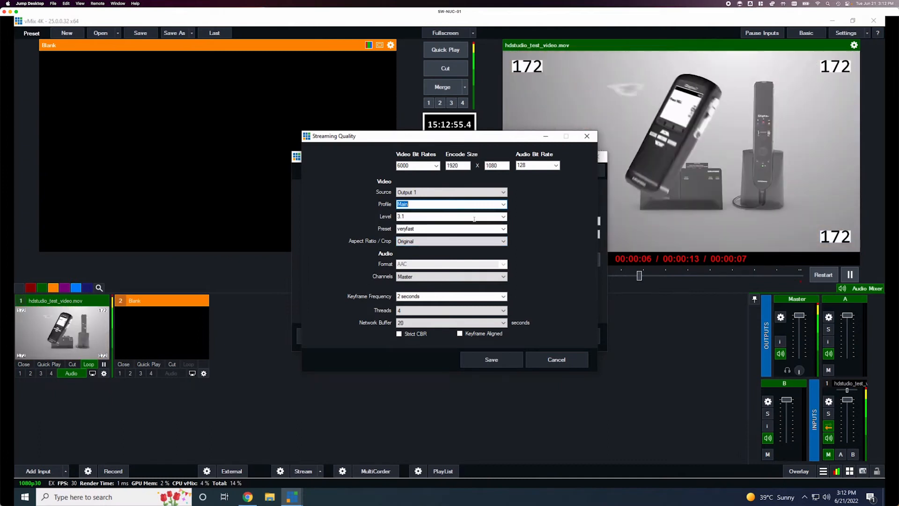
Set the streaming quality's video level to 4.1, enable Strict CBR, and save the quality settings.
{"action": "left_click", "coordinate": [455, 216]}
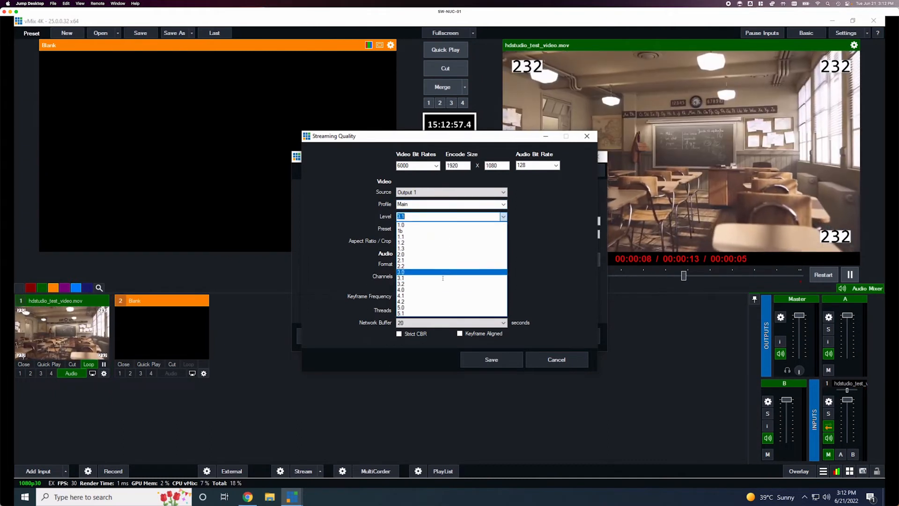
{"action": "left_click", "coordinate": [443, 295]}
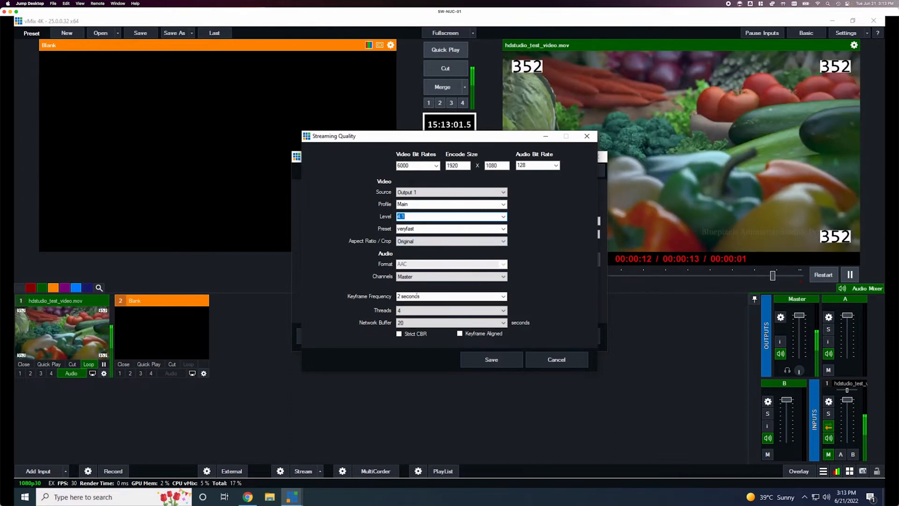
{"action": "left_click", "coordinate": [399, 333]}
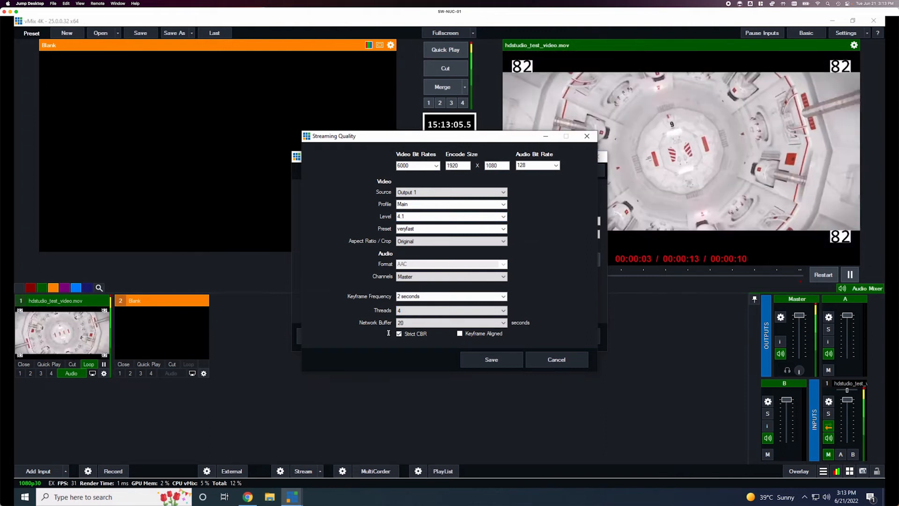
{"action": "left_click", "coordinate": [492, 360]}
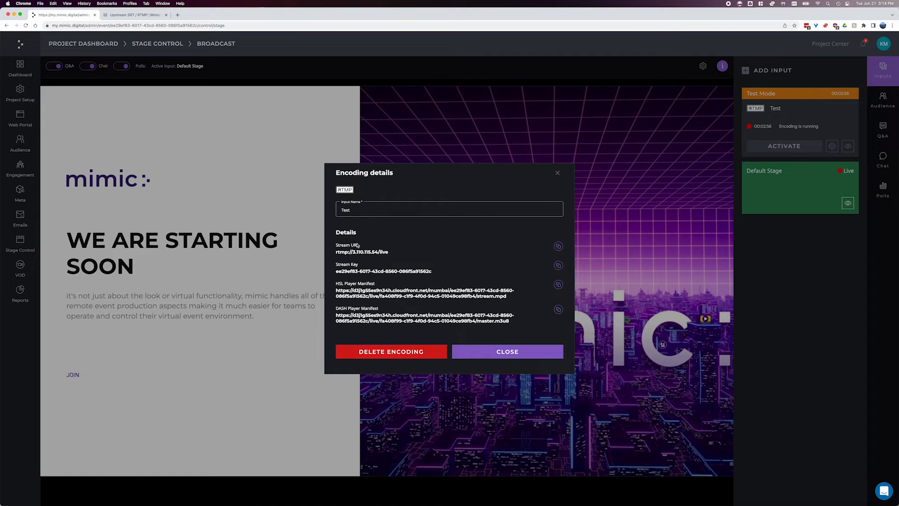
Copy the Test input's stream URL from its encoding details and paste it as stream 1's URL in vMix's streaming settings.
{"action": "left_click", "coordinate": [558, 247]}
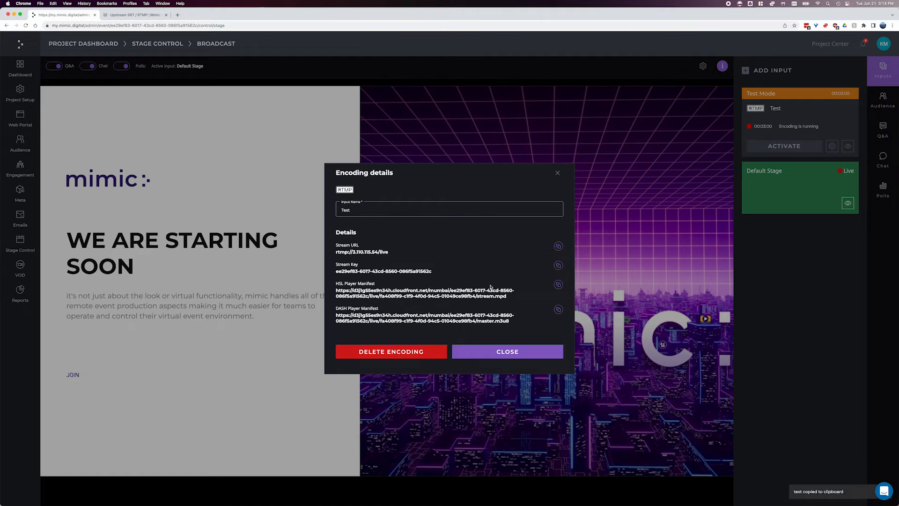
{"action": "key", "text": "super+Tab"}
{"action": "left_click", "coordinate": [377, 224]}
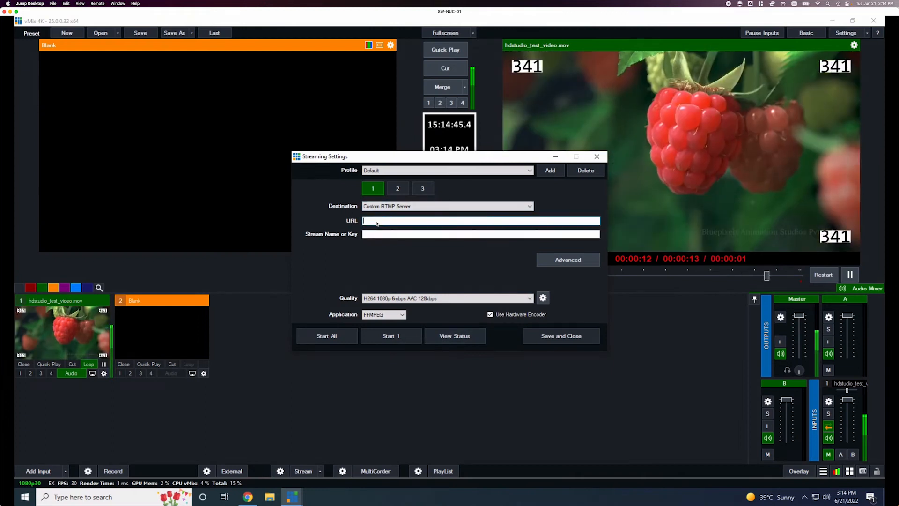
{"action": "right_click", "coordinate": [377, 223]}
{"action": "left_click", "coordinate": [420, 261]}
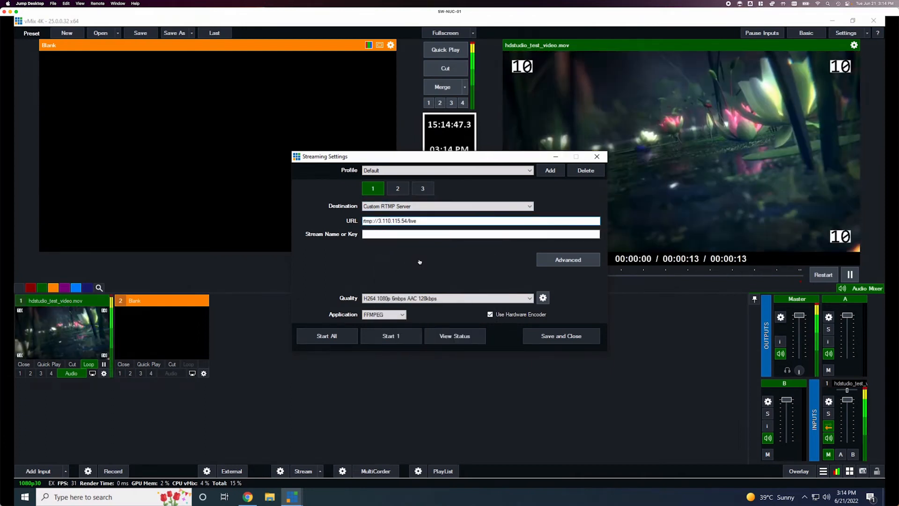
Copy the stream key from the encoding details in Chrome into vMix's stream name or key, and close the encoding details.
{"action": "key", "text": "super+Tab"}
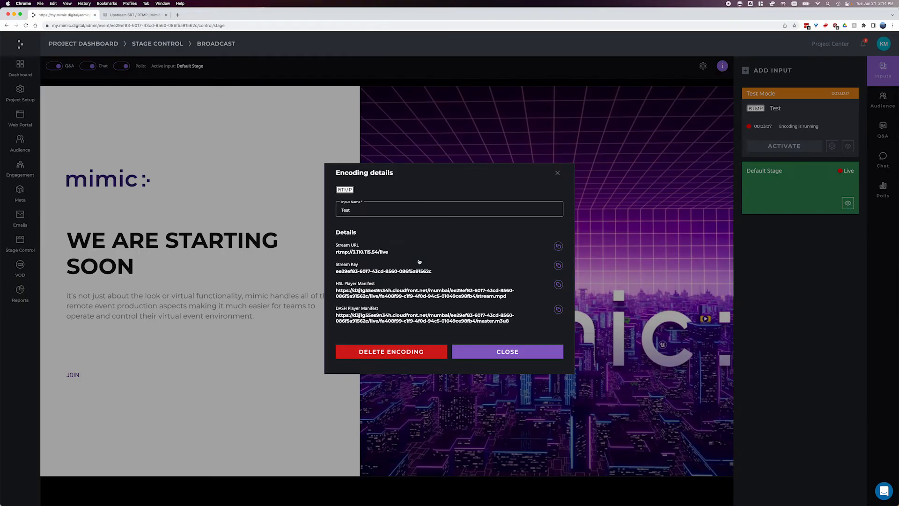
{"action": "left_click", "coordinate": [558, 266]}
{"action": "key", "text": "super+Tab"}
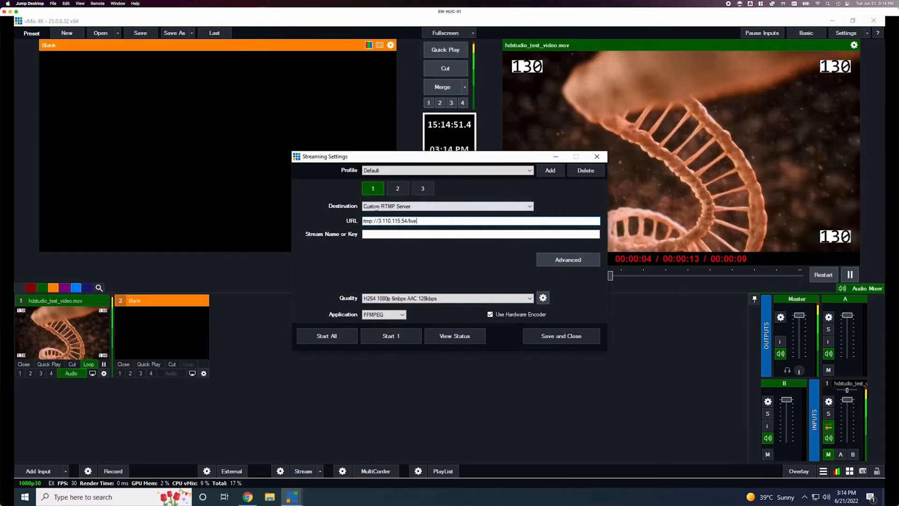
{"action": "left_click", "coordinate": [381, 233]}
{"action": "key", "text": "ctrl+v"}
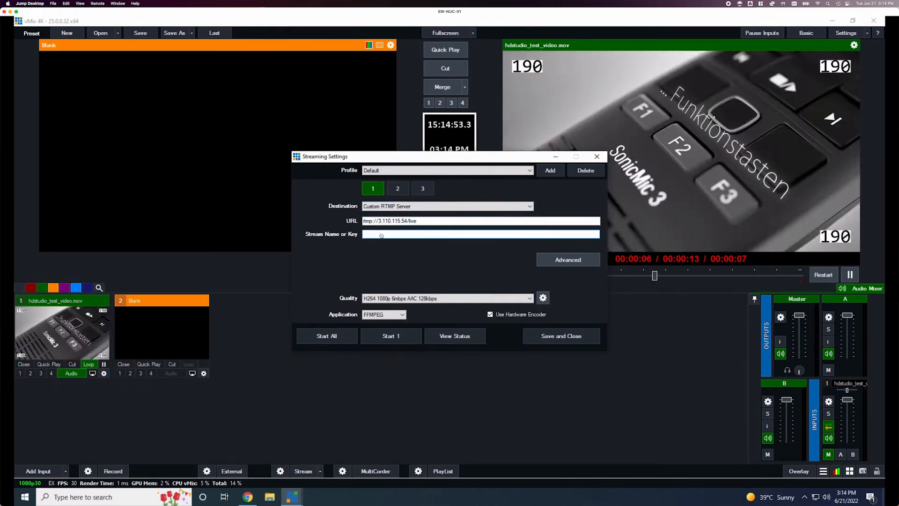
{"action": "key", "text": "super+Tab"}
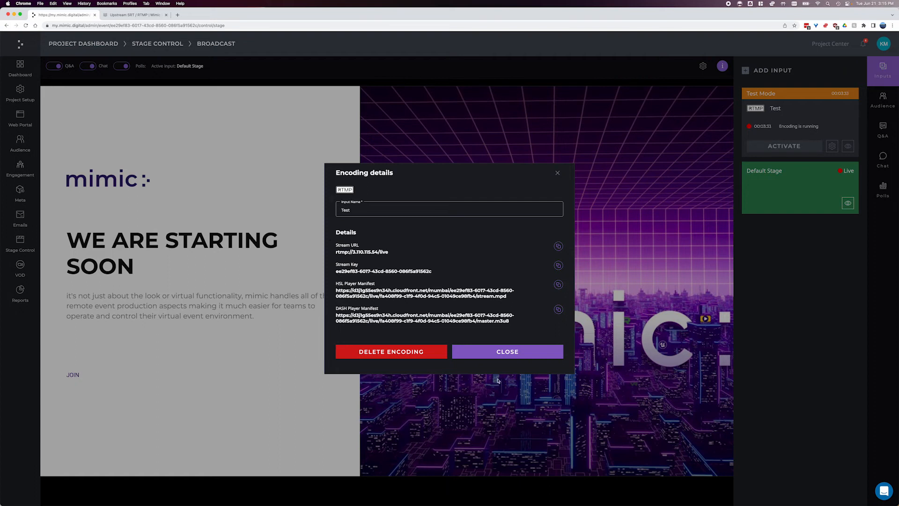
{"action": "left_click", "coordinate": [503, 351]}
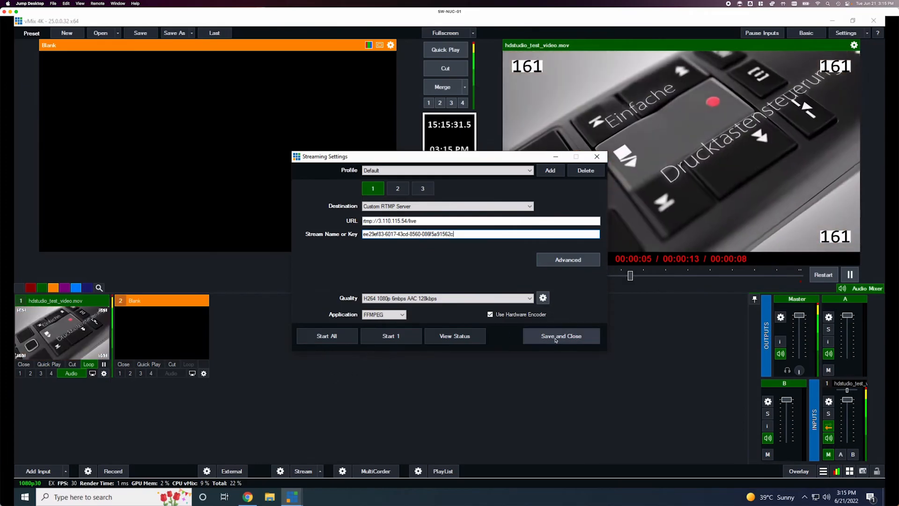
Save the streaming settings in vMix and start streaming.
{"action": "left_click", "coordinate": [556, 338]}
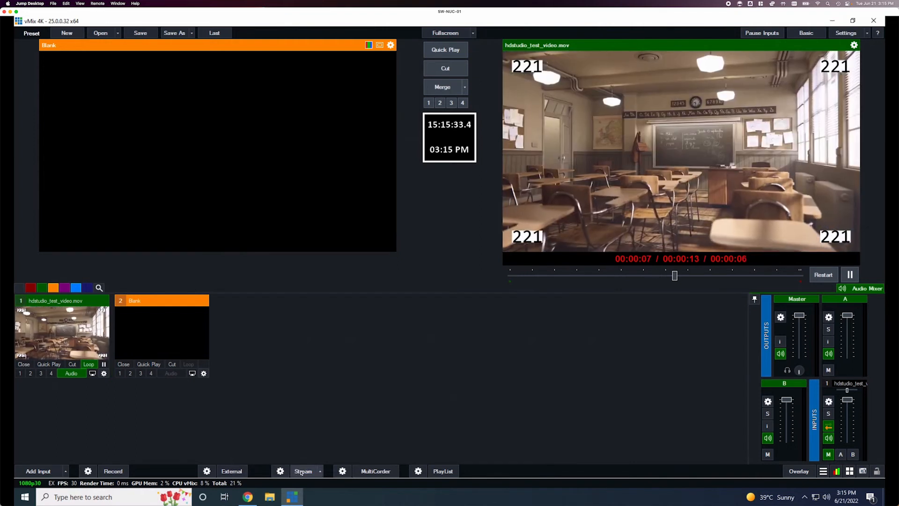
{"action": "left_click", "coordinate": [302, 470]}
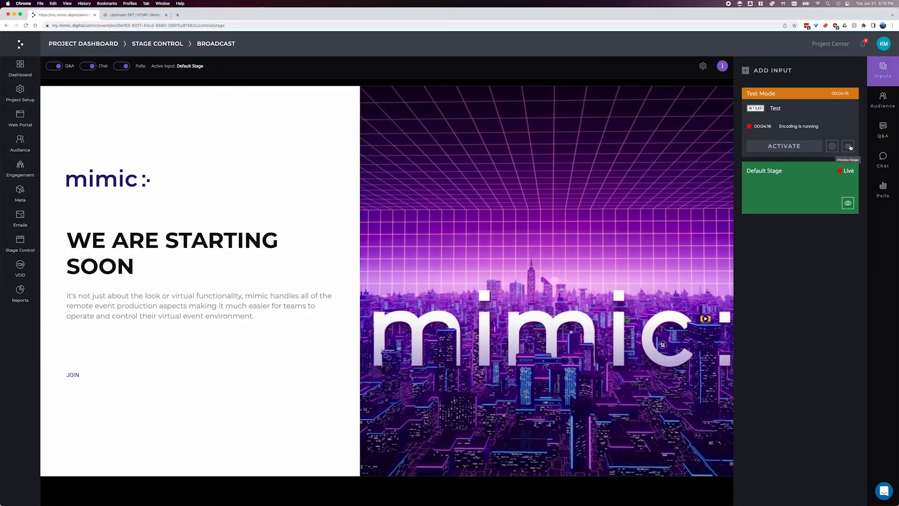
Preview the Test input in mimic Stage Control in Chrome, close the preview, and activate Test as the live input.
{"action": "left_click", "coordinate": [848, 146]}
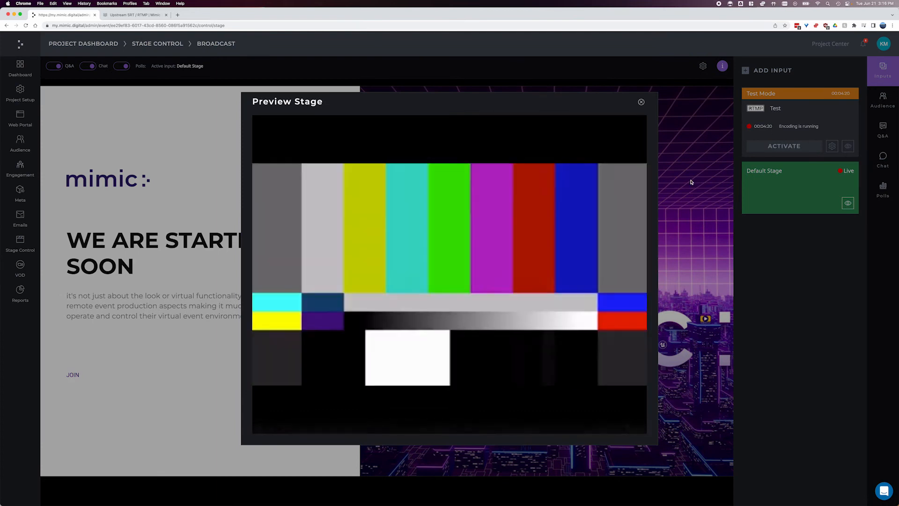
{"action": "left_click", "coordinate": [270, 427]}
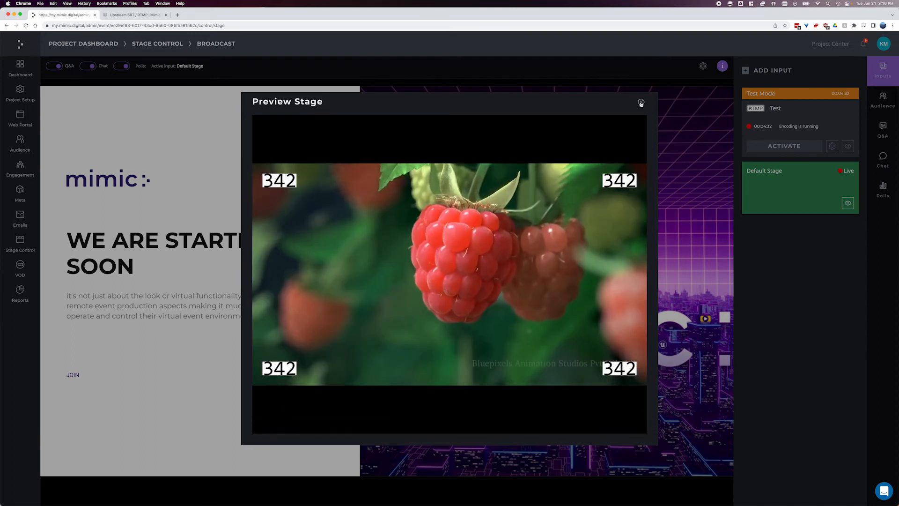
{"action": "left_click", "coordinate": [641, 103]}
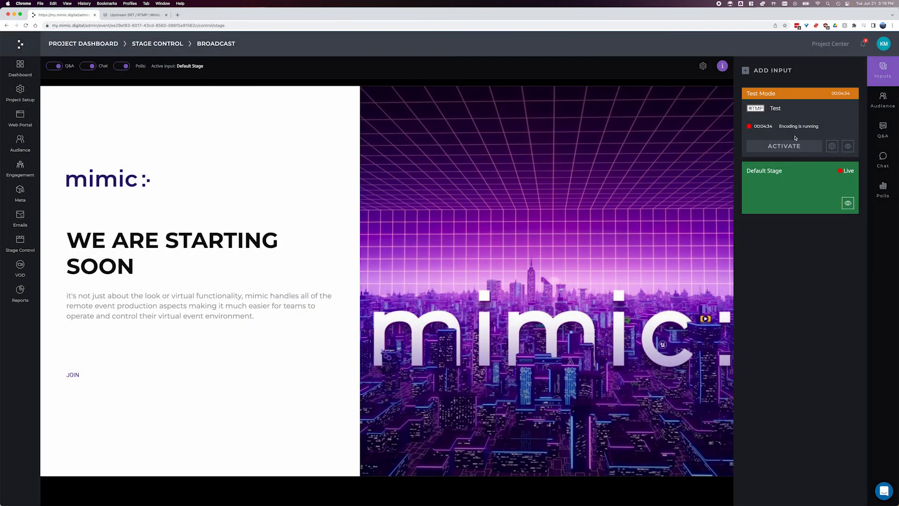
{"action": "left_click_drag", "start_coordinate": [787, 148], "coordinate": [788, 149]}
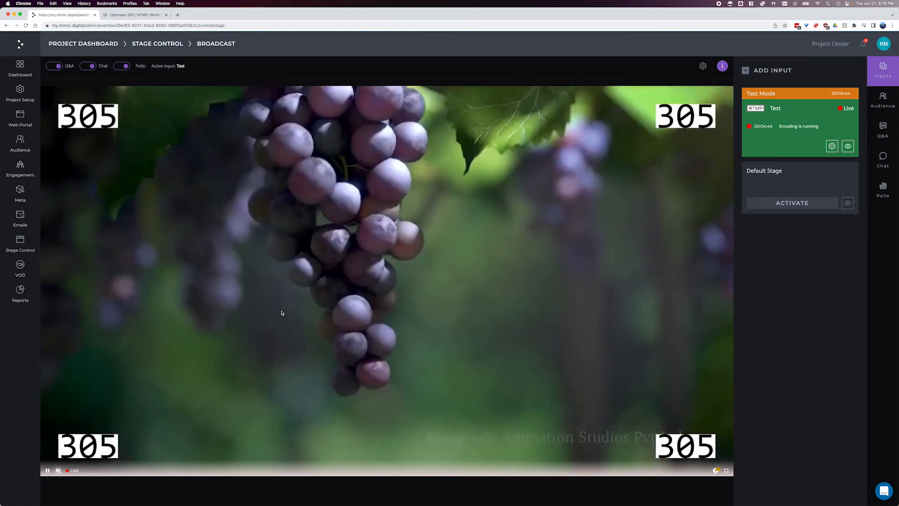
Switch to vMix, check the frame rate and bitrate in the streaming status, and close the streaming settings.
{"action": "key", "text": "super+Tab"}
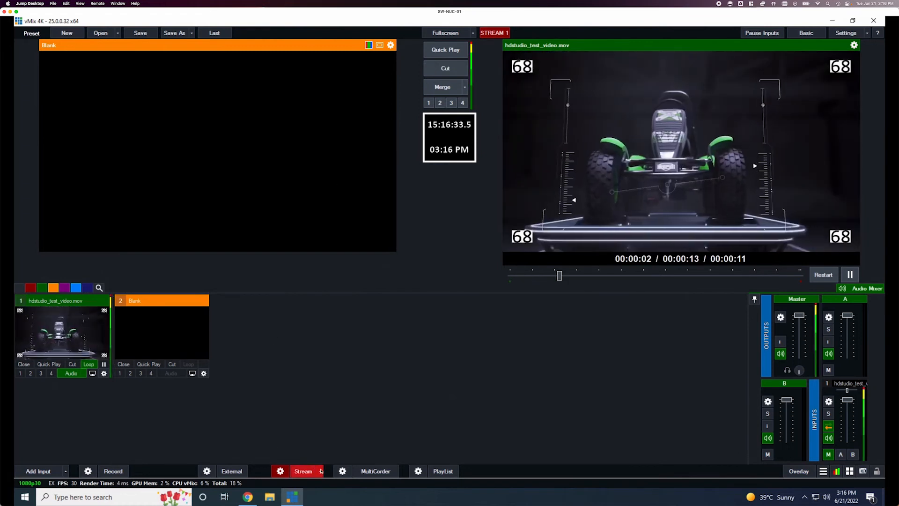
{"action": "left_click", "coordinate": [277, 473]}
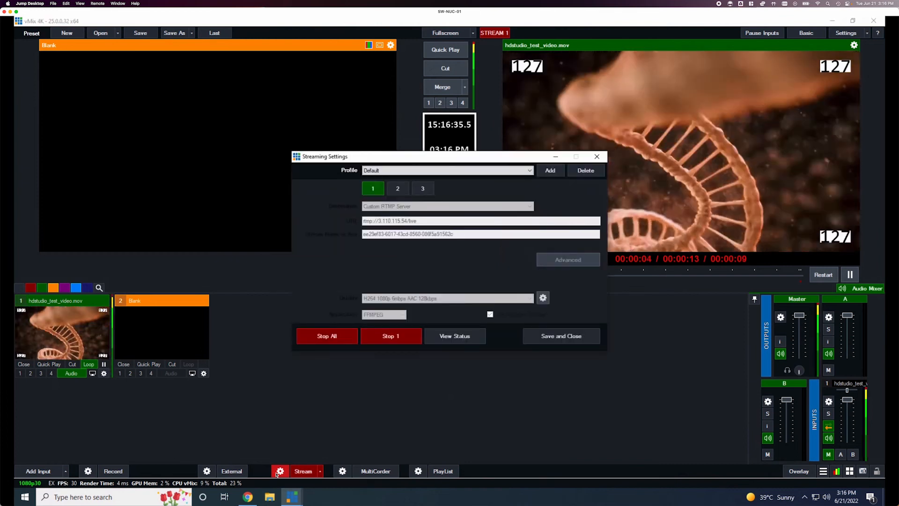
{"action": "left_click", "coordinate": [456, 337]}
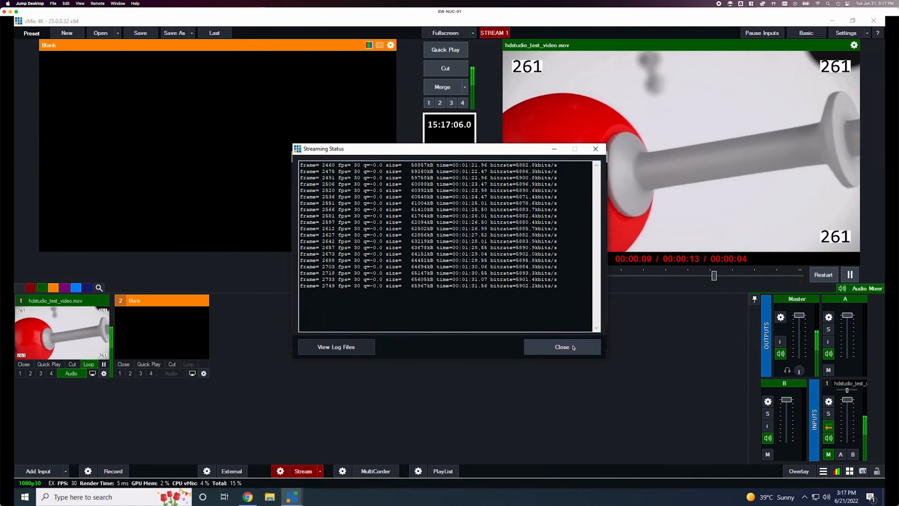
{"action": "left_click", "coordinate": [577, 347]}
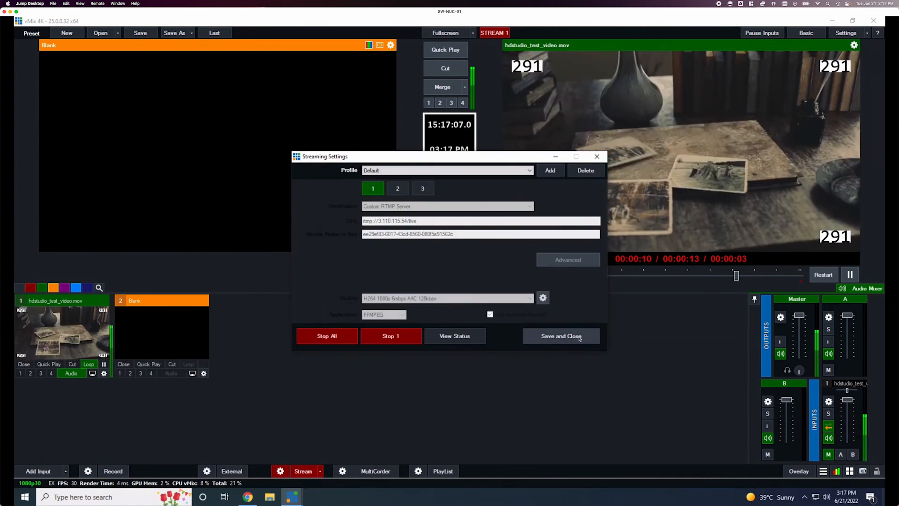
{"action": "left_click", "coordinate": [579, 337]}
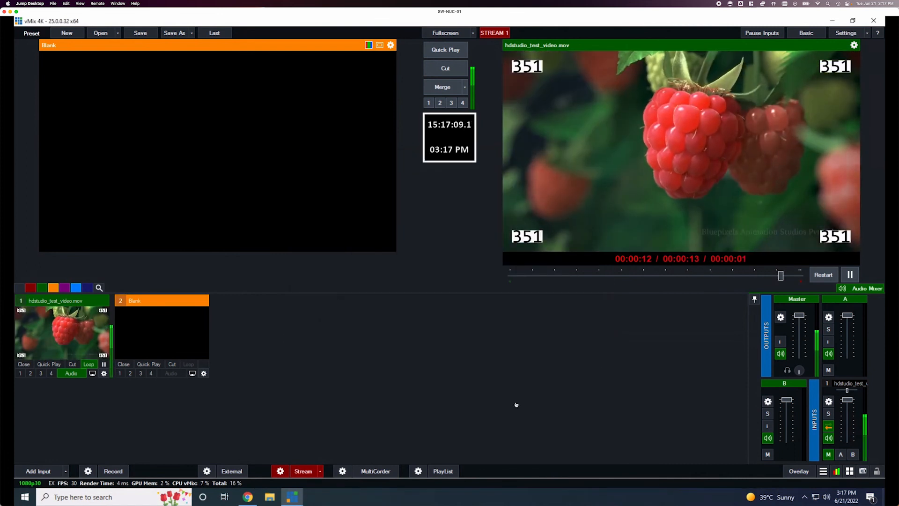
Switch to Chrome, reactivate Default Stage as the live input, and delete the Test input's encoding.
{"action": "key", "text": "super+Tab"}
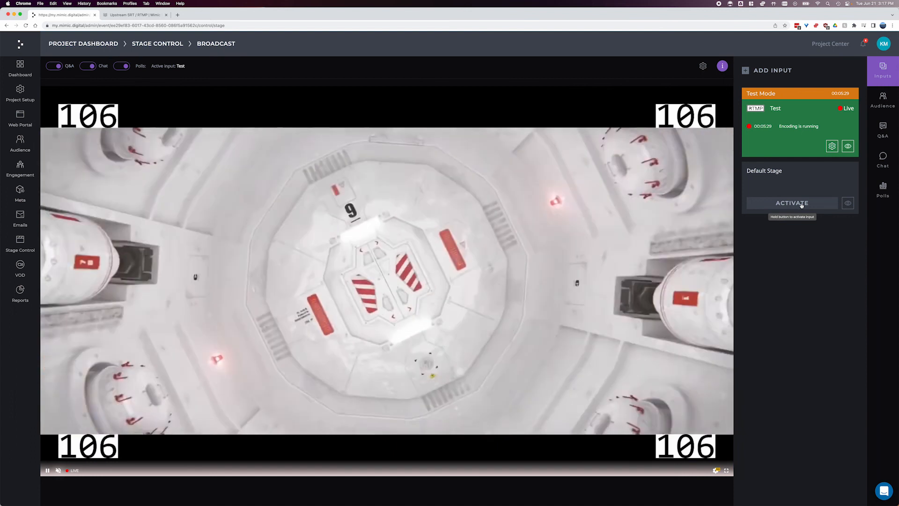
{"action": "left_click", "coordinate": [801, 204]}
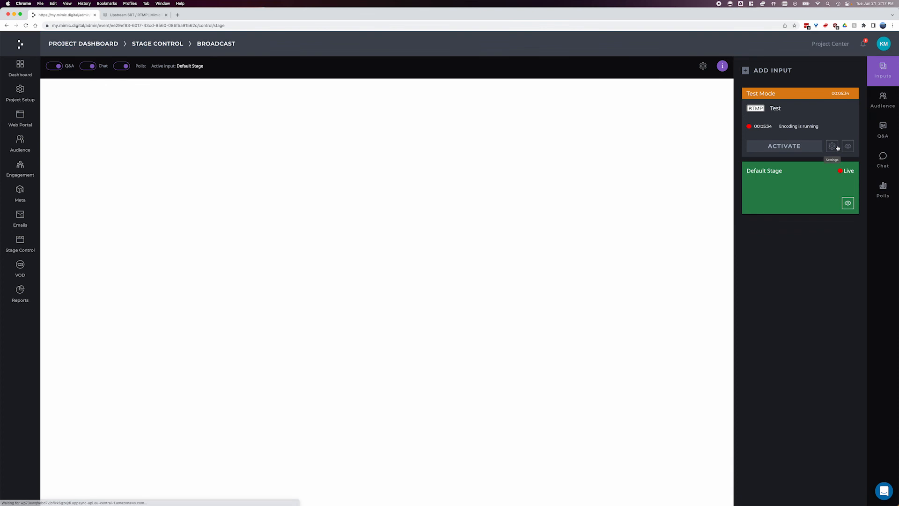
{"action": "left_click", "coordinate": [834, 147]}
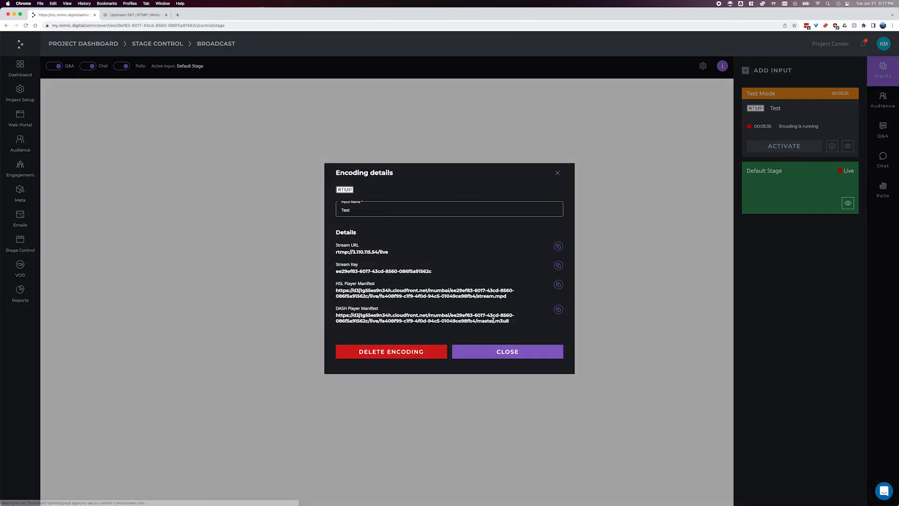
{"action": "left_click", "coordinate": [391, 351]}
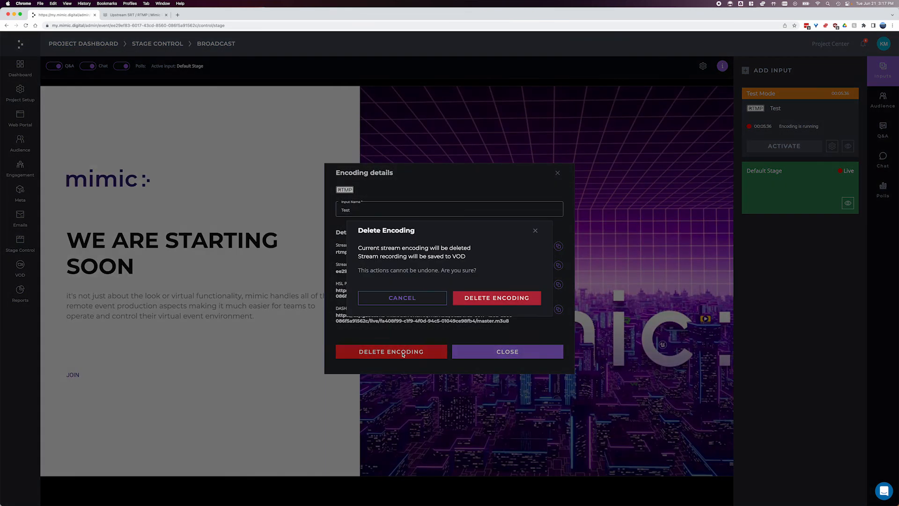
{"action": "left_click", "coordinate": [493, 299]}
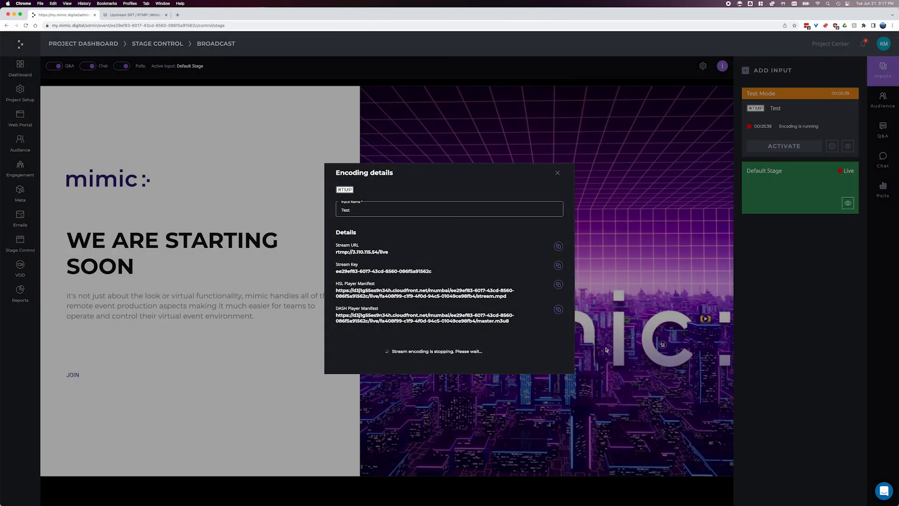
Switch to vMix and stop the running stream, confirming the stop.
{"action": "key", "text": "super+Tab"}
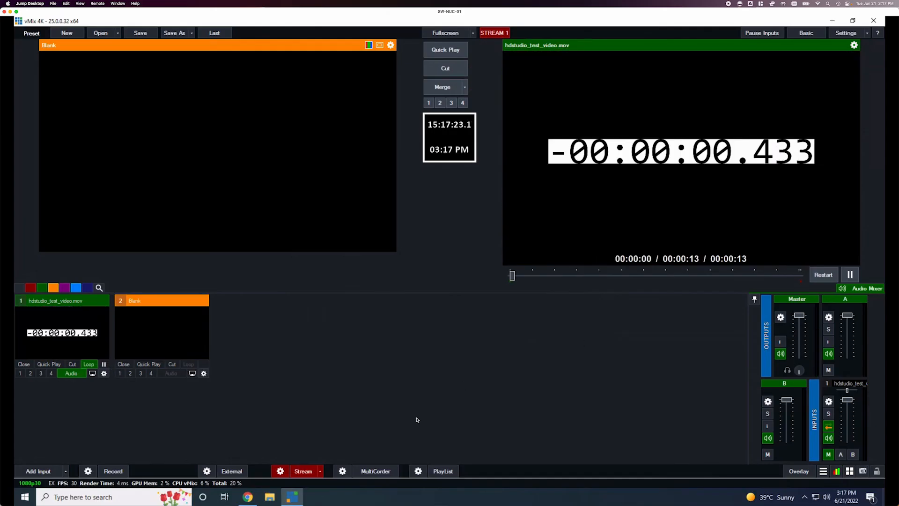
{"action": "left_click", "coordinate": [297, 470]}
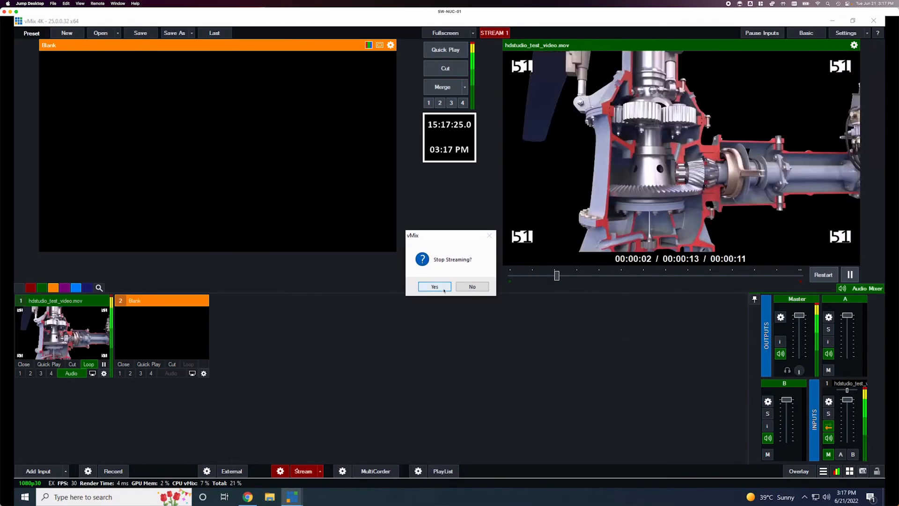
{"action": "left_click", "coordinate": [433, 285]}
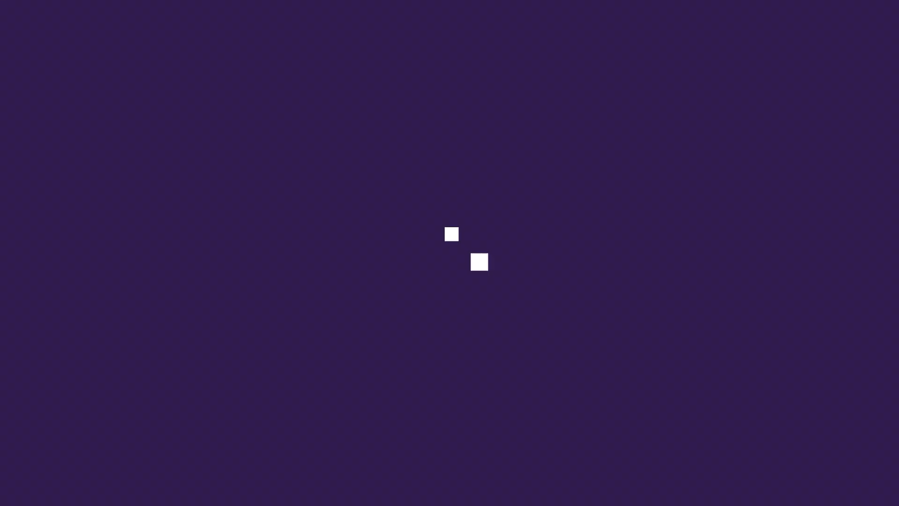